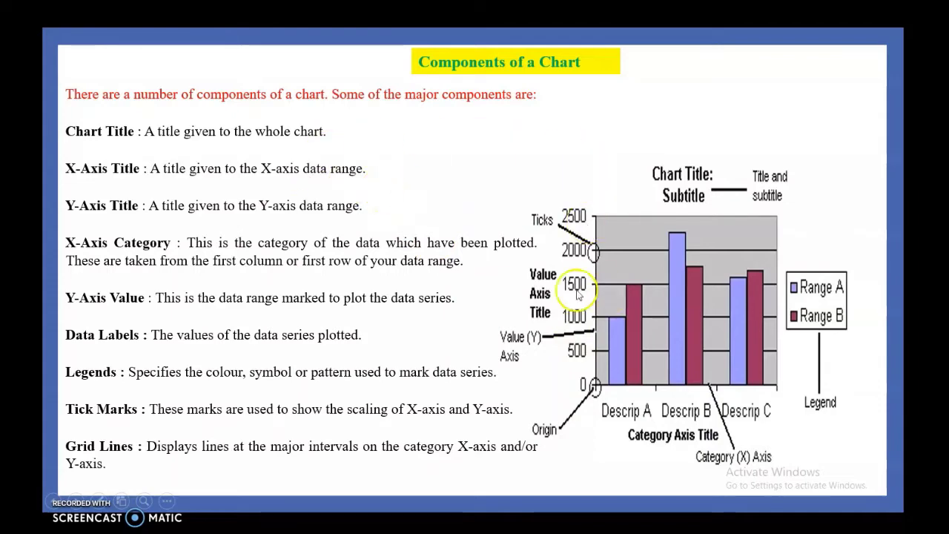
left_click(499, 233)
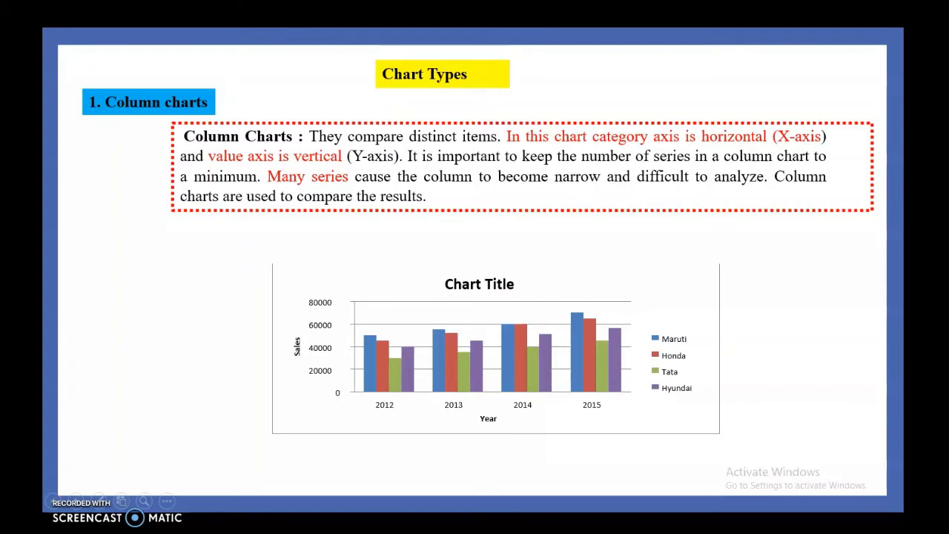
Step: Switch to the SALES REPORT workbook in Excel and insert a 3-D clustered column chart from the sales data in A2:H7
key("alt+Tab")
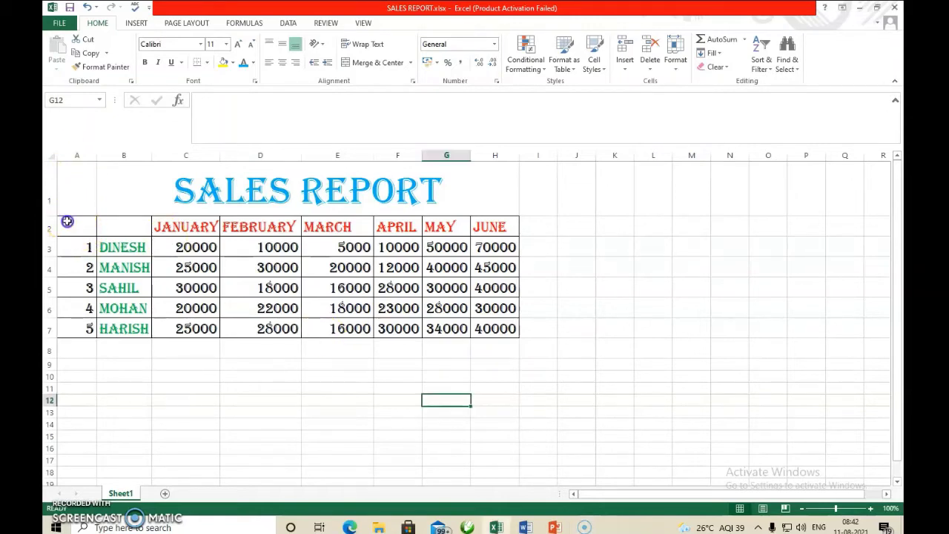
left_click_drag(69, 226, 508, 334)
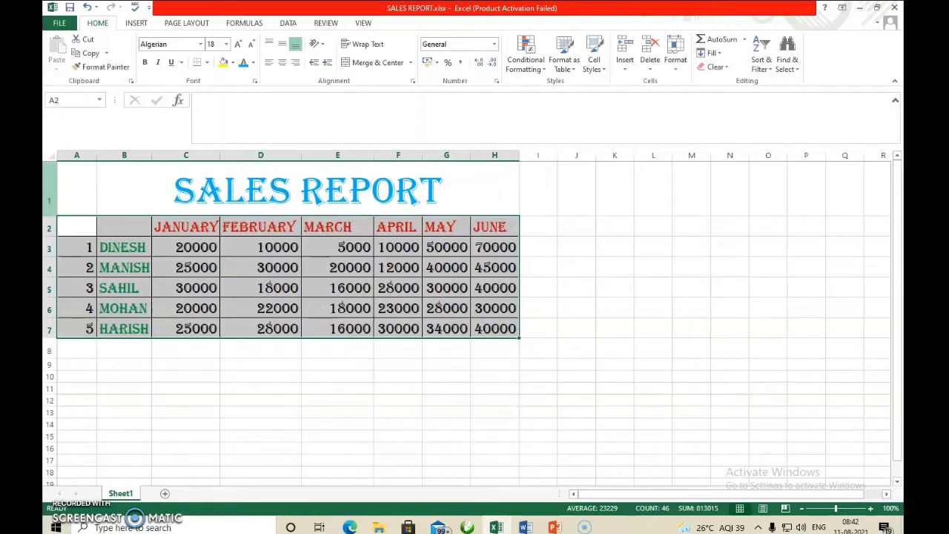
left_click(137, 24)
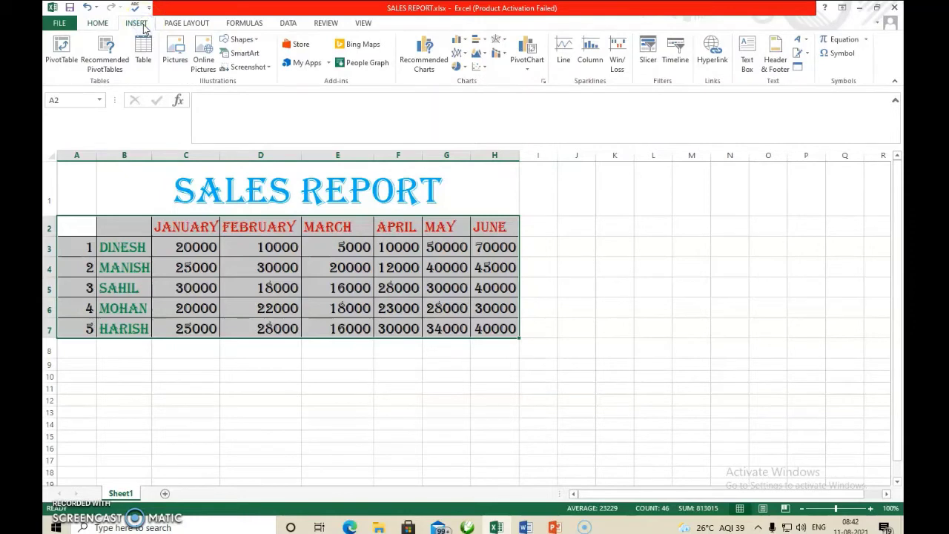
left_click(466, 45)
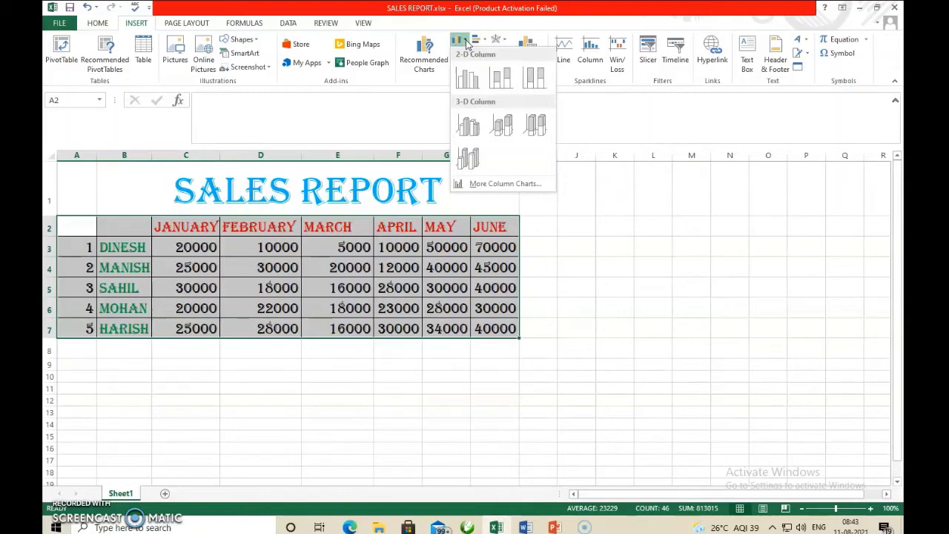
left_click(467, 78)
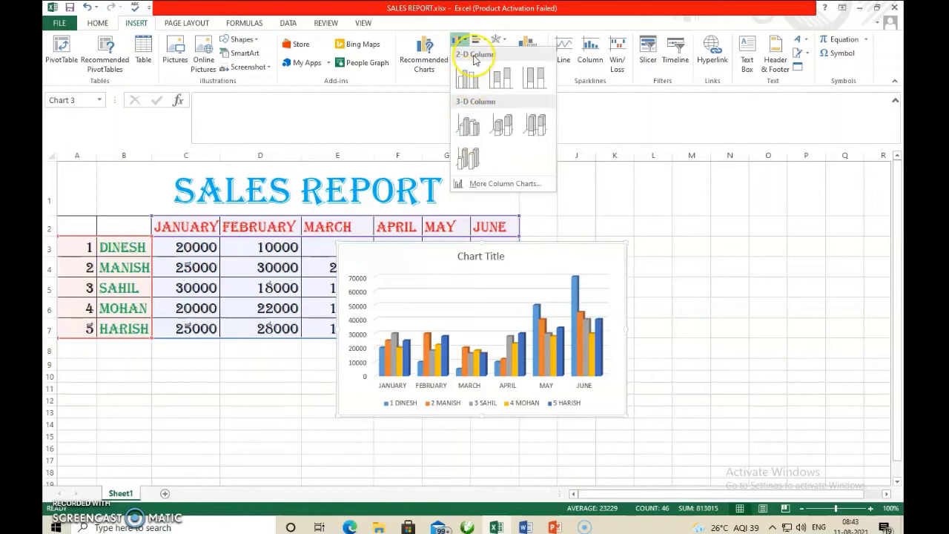
left_click(473, 127)
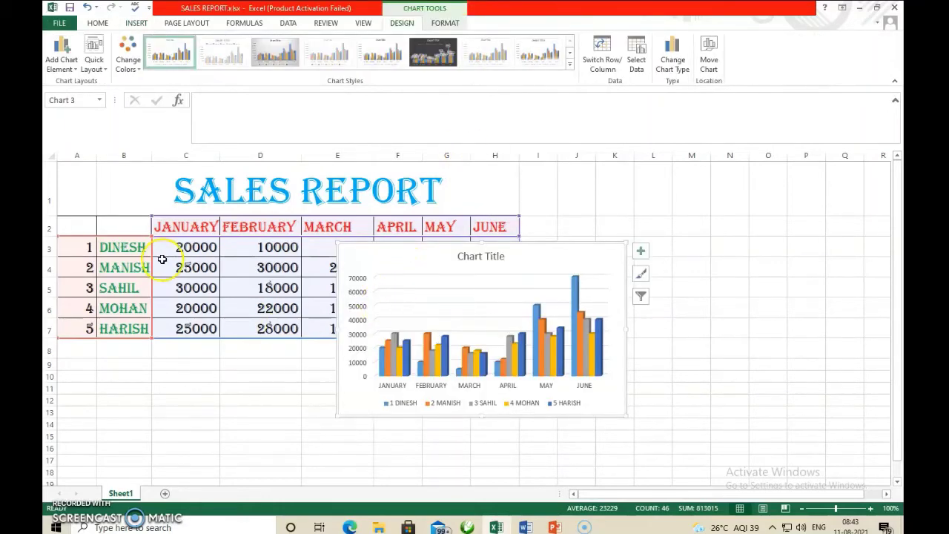
Step: Move the chart beside the sales table, starting at column I, and stretch it taller, down to about row 11
left_click_drag(489, 269, 522, 248)
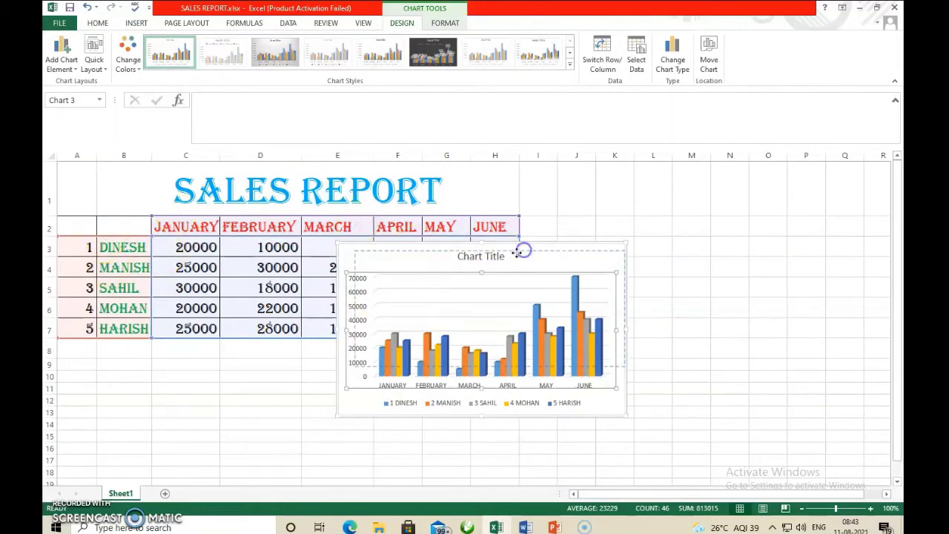
left_click(267, 52)
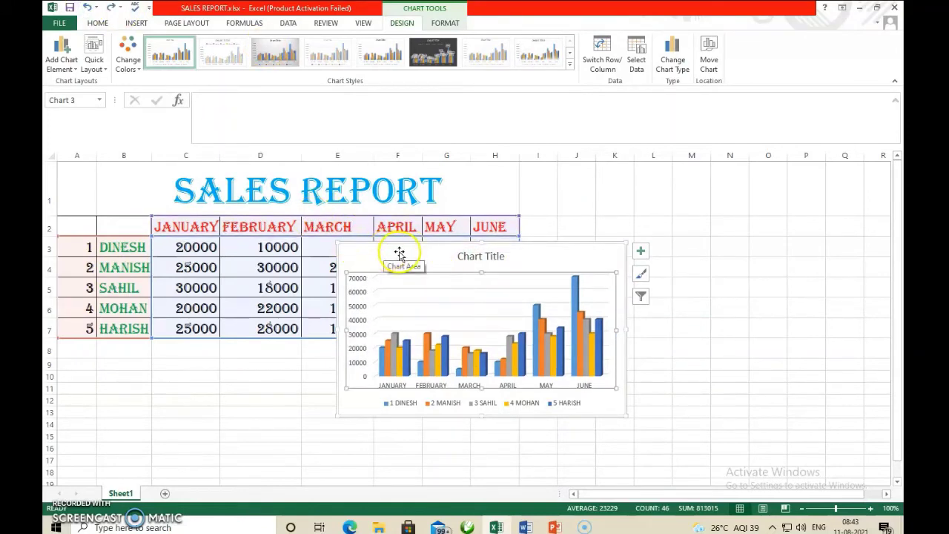
mouse_move(374, 253)
left_mouse_down()
mouse_move(502, 225)
mouse_move(566, 190)
mouse_move(562, 178)
left_mouse_up()
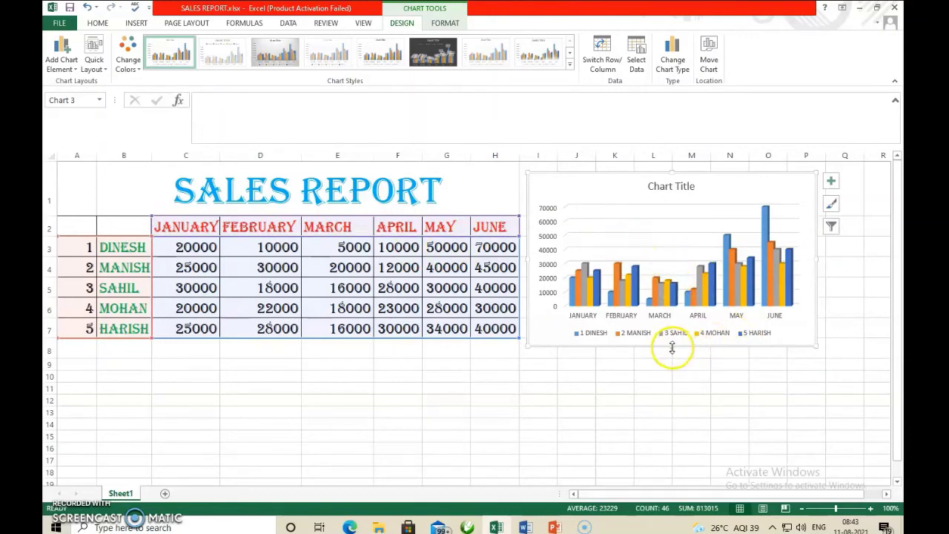
left_click_drag(671, 345, 680, 395)
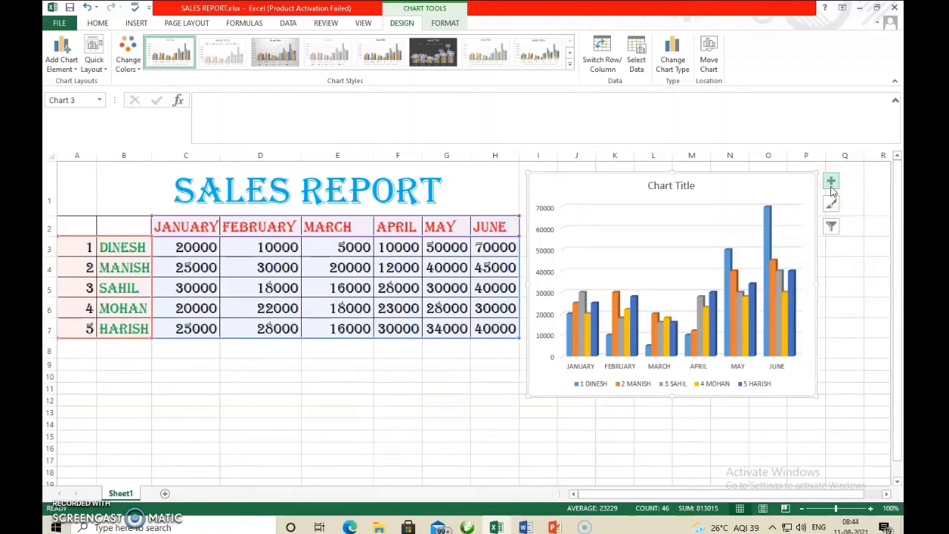
Step: Replace the chart's placeholder title with SALES REPORT
left_click(670, 185)
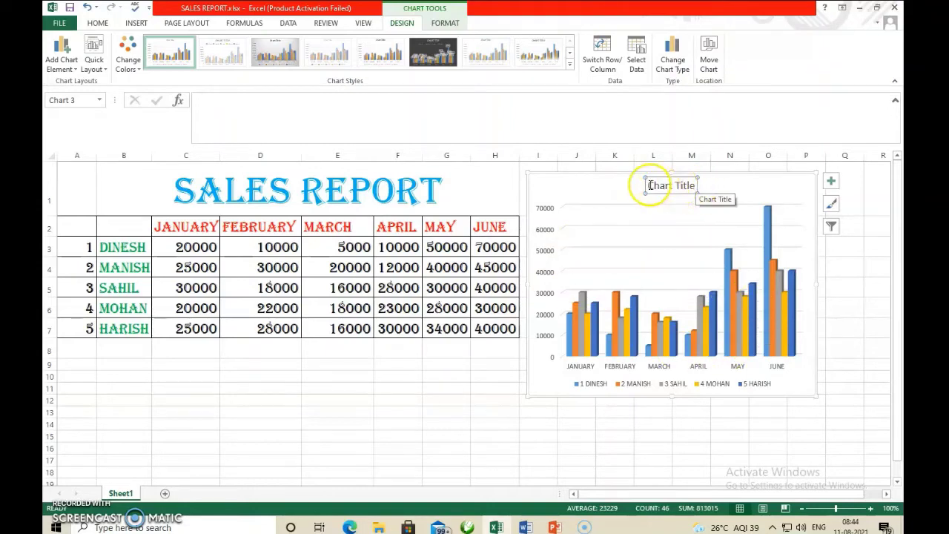
left_click_drag(648, 186, 693, 191)
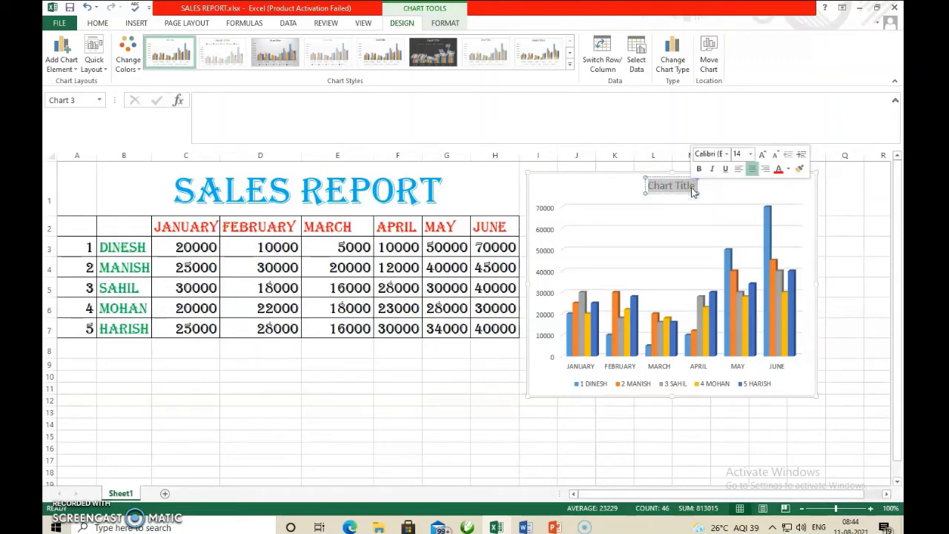
type("S")
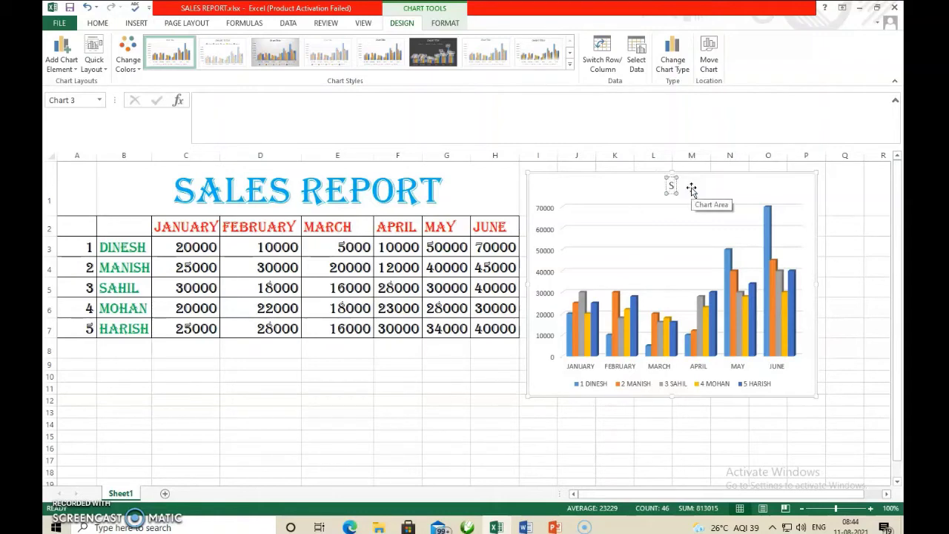
type("ALES REP")
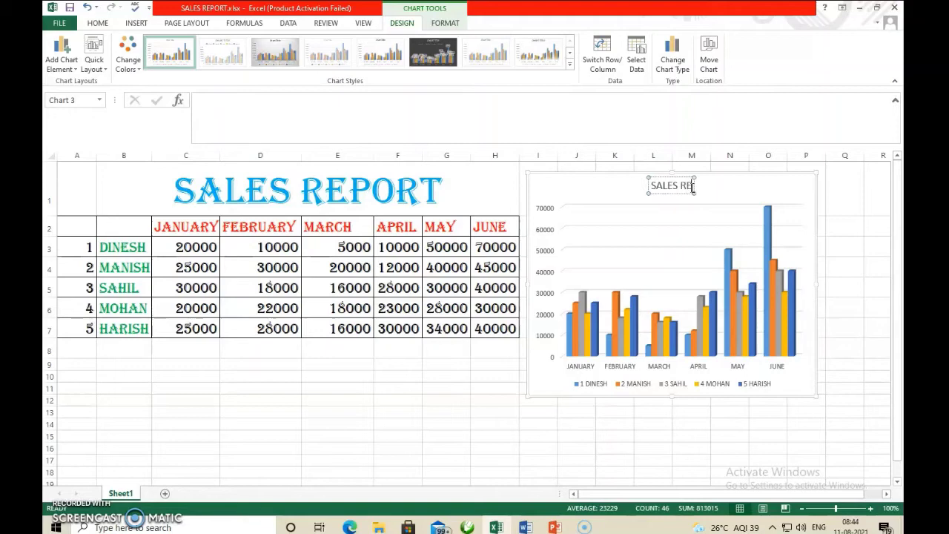
type("O")
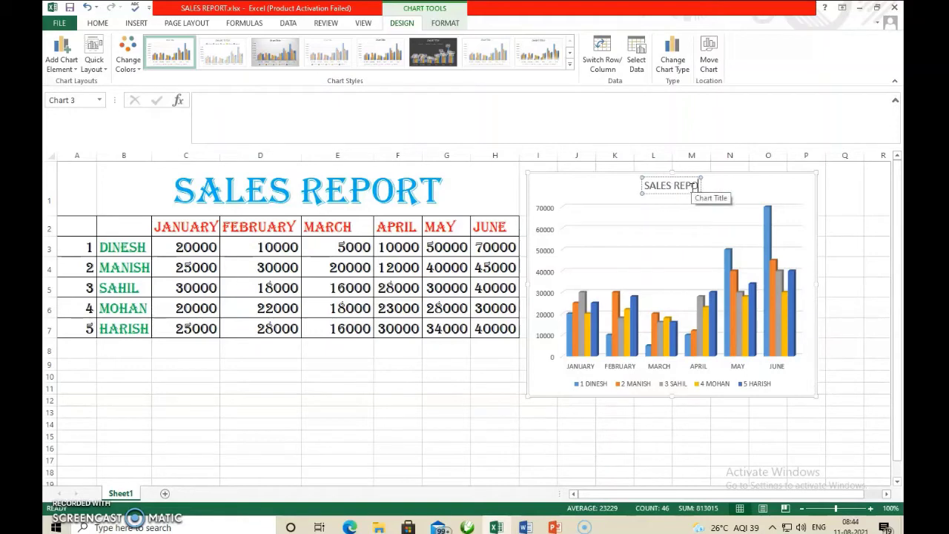
type("RT")
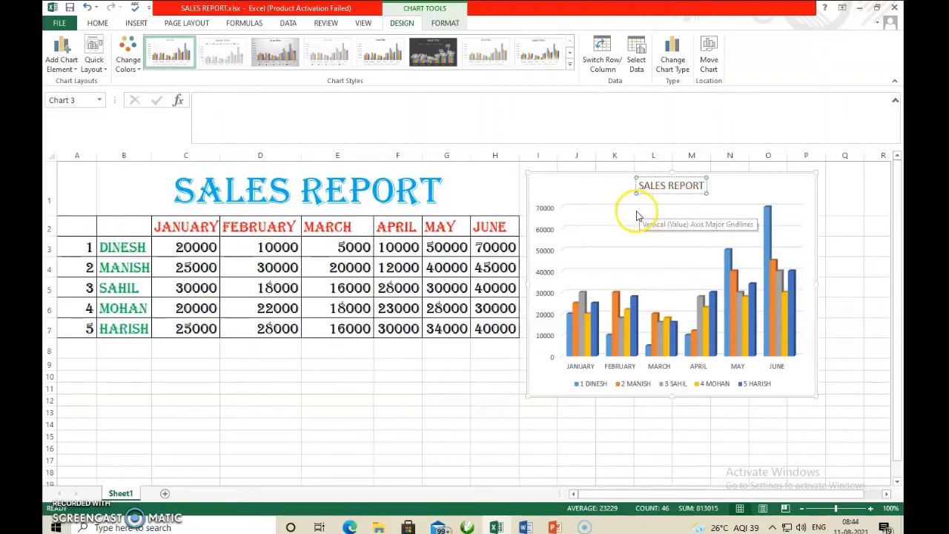
left_click(597, 187)
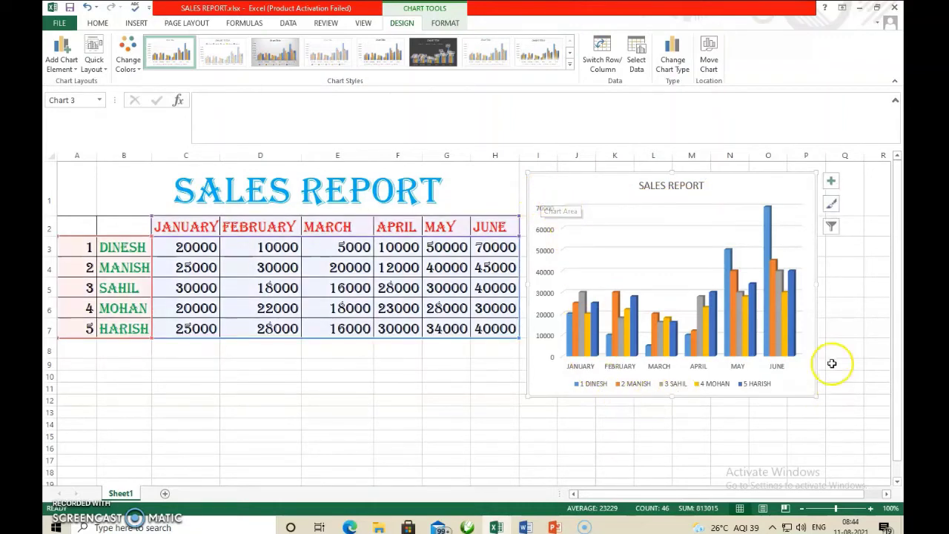
Step: Add axis titles to both axes of the column chart
left_click(831, 182)
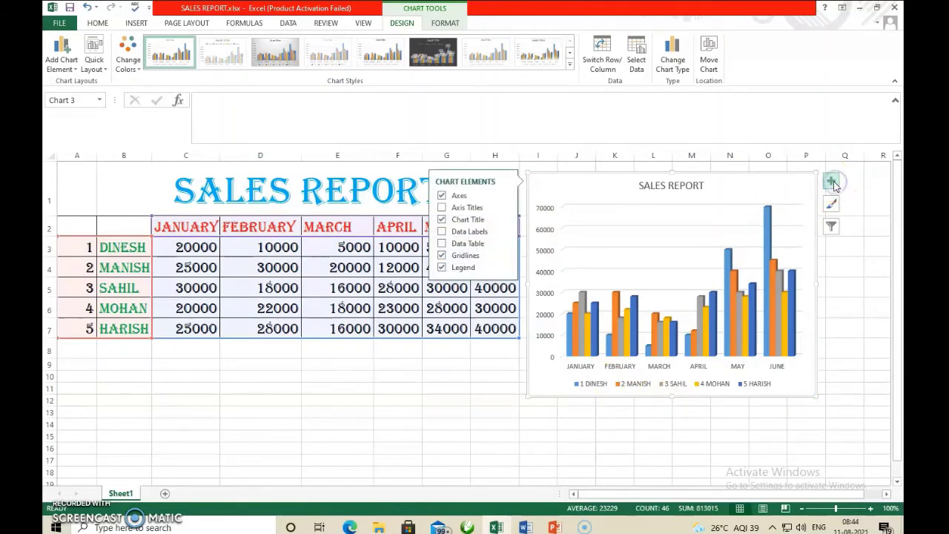
left_click(457, 209)
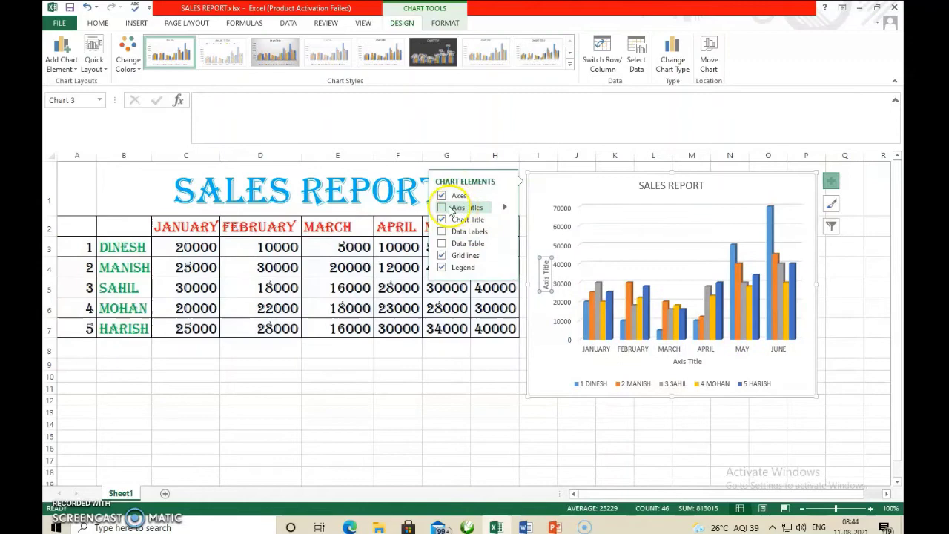
left_click(452, 211)
left_click(450, 212)
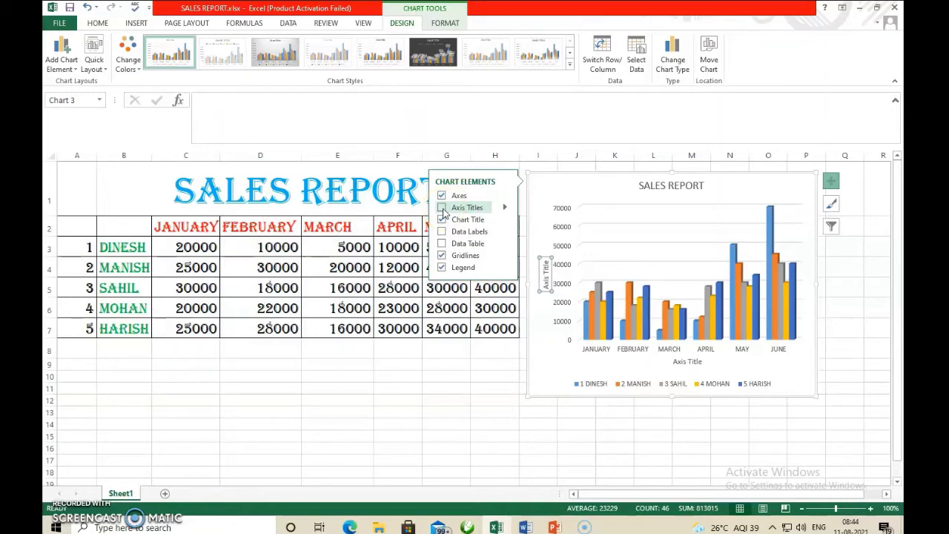
left_click(442, 210)
Step: Replace the horizontal axis title's placeholder text with SALES PERSON
left_click(546, 271)
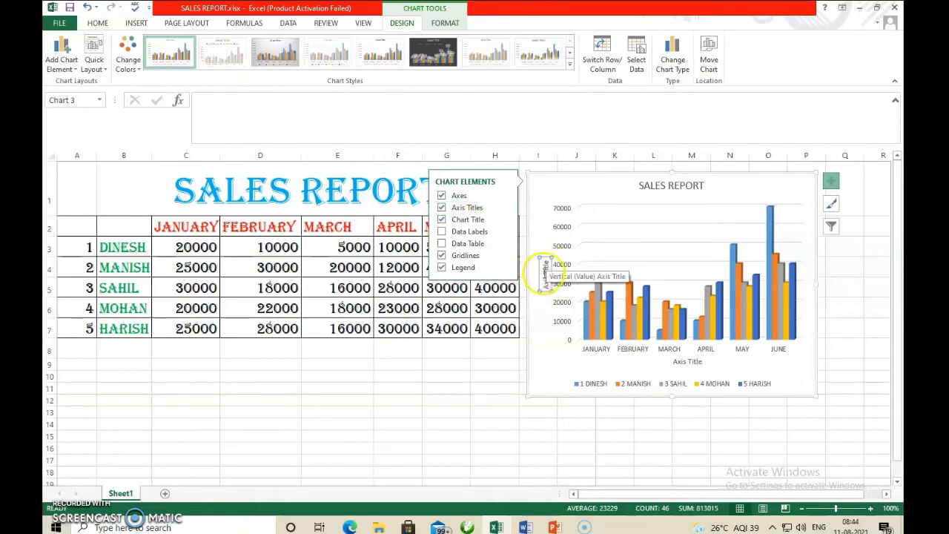
left_click(672, 361)
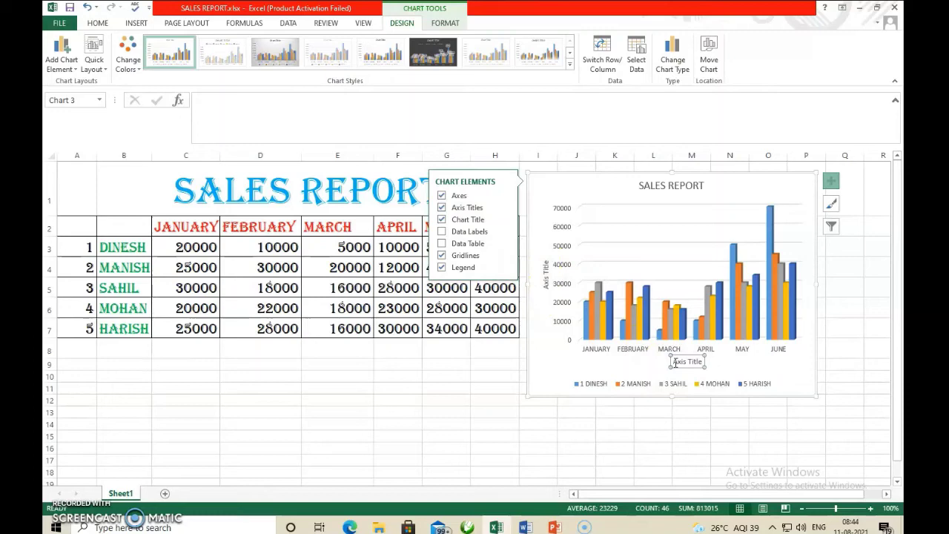
left_click(674, 362)
left_click_drag(688, 363, 699, 364)
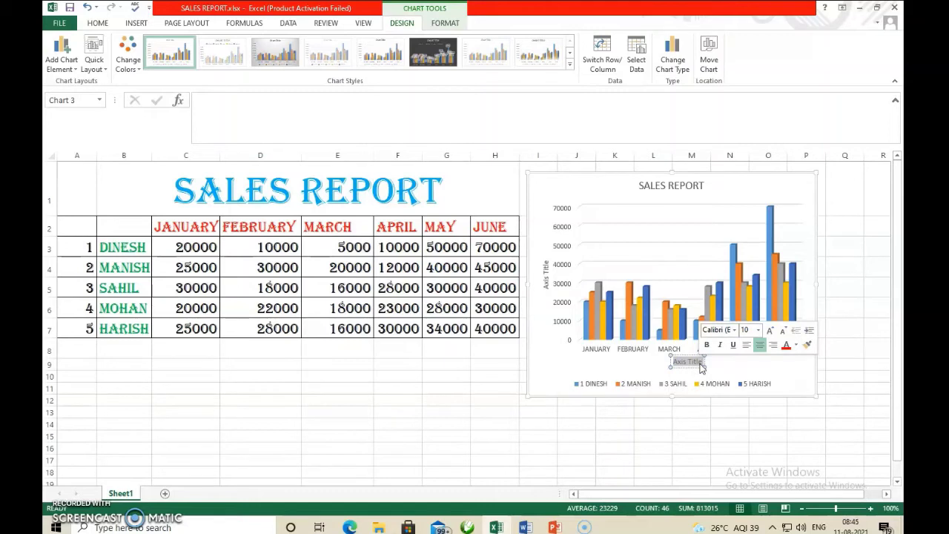
mouse_move(701, 368)
left_mouse_down()
mouse_move(657, 360)
mouse_move(709, 363)
mouse_move(608, 360)
mouse_move(640, 358)
left_mouse_up()
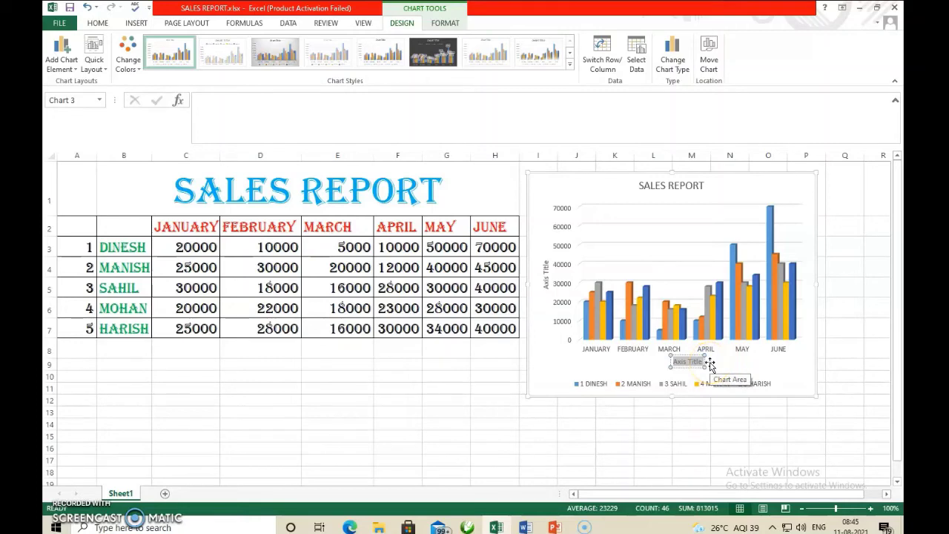
type("SALES PERSON")
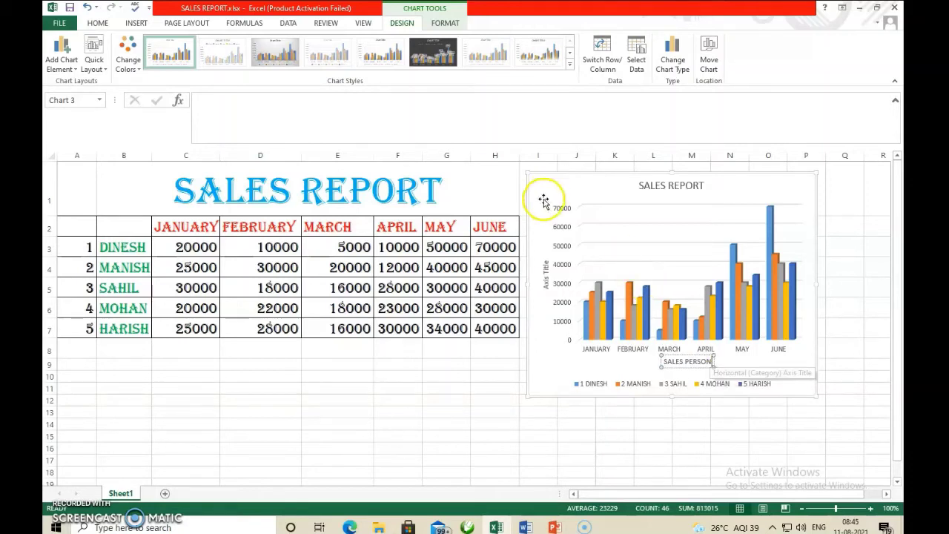
Step: Replace the vertical axis title's placeholder text with TAGET ACHIVED
left_click(546, 275)
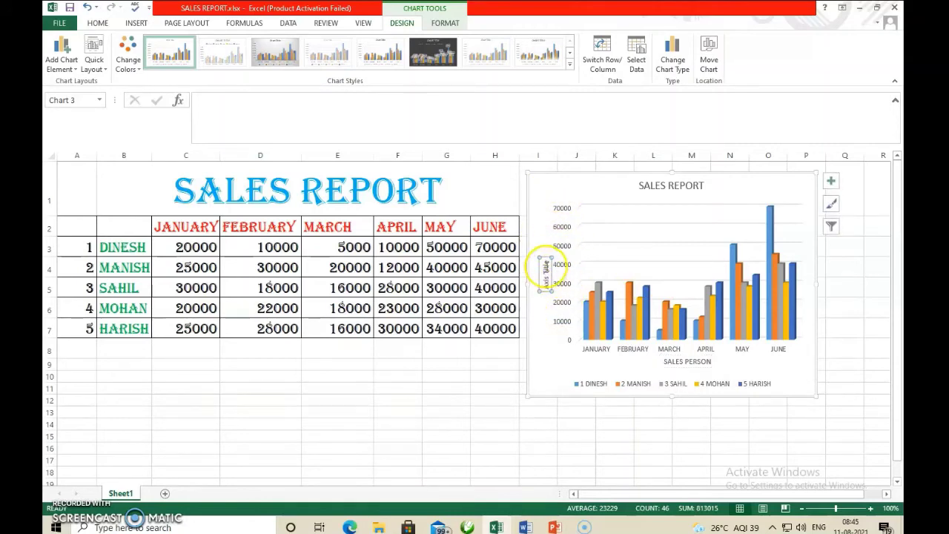
left_click(545, 265)
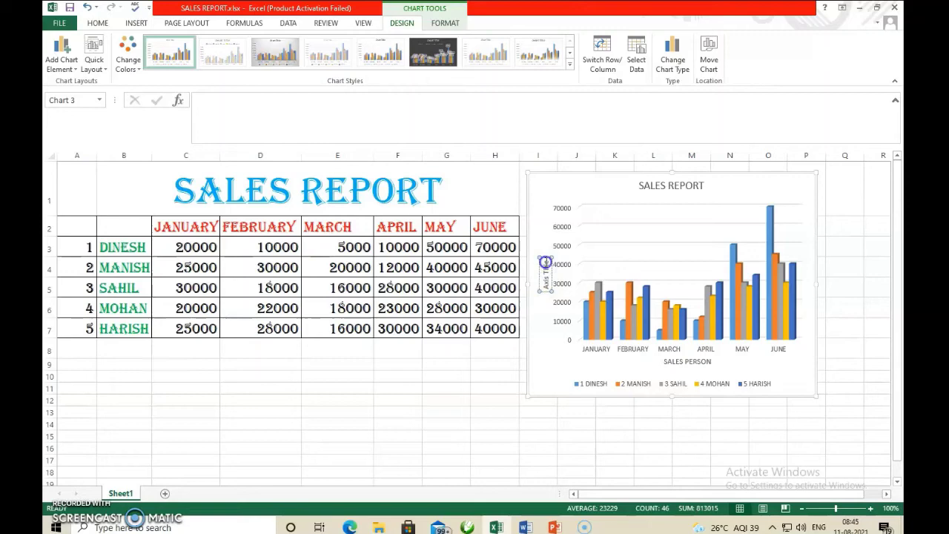
key("BackSpace")
key("BackSpace")
key("BackSpace")
key("BackSpace")
key("BackSpace")
key("BackSpace")
key("BackSpace")
key("BackSpace")
key("BackSpace")
key("BackSpace")
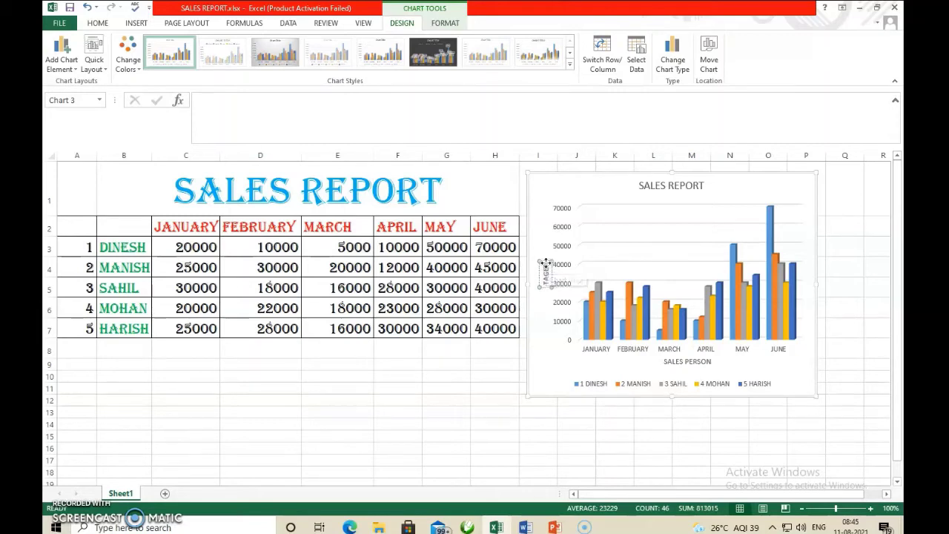
type("TARGET ACH")
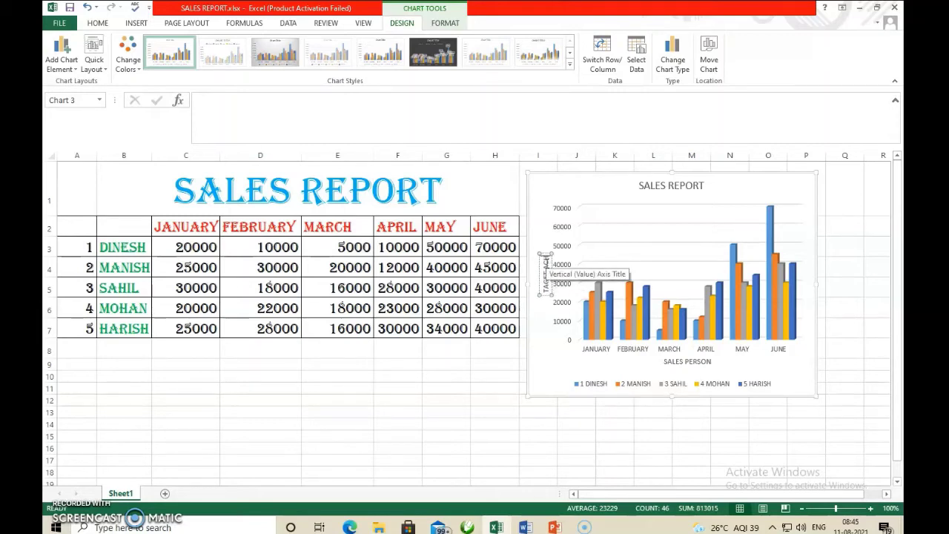
type("IEVED")
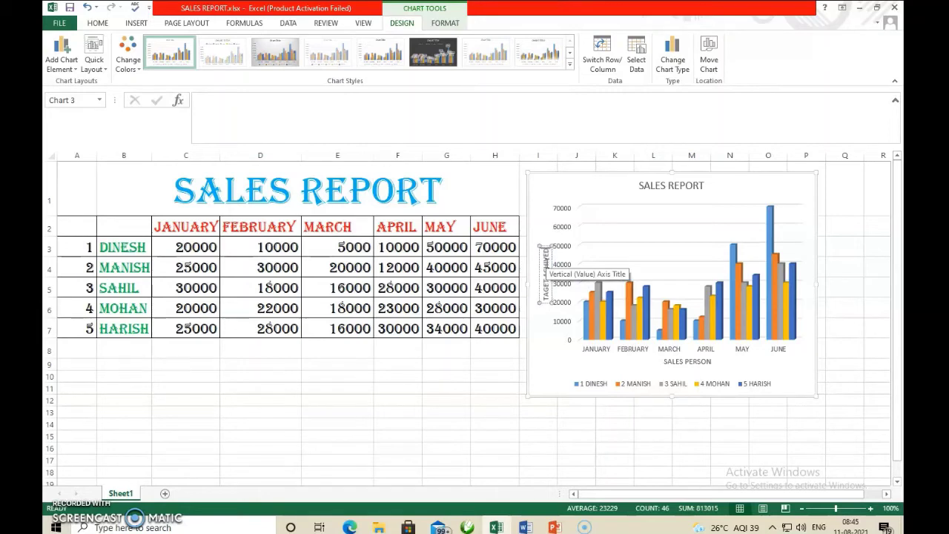
left_click(541, 205)
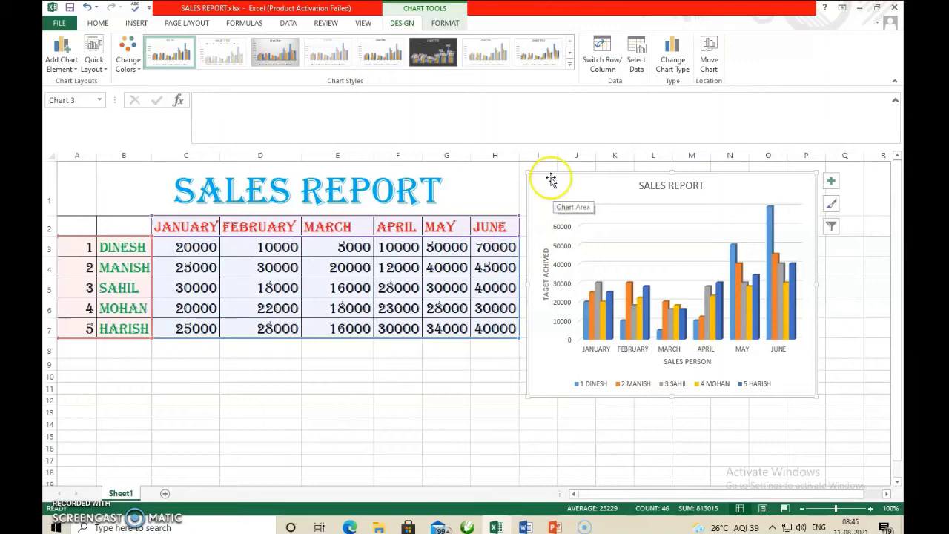
Step: Show data labels on all columns of the chart
left_click(831, 181)
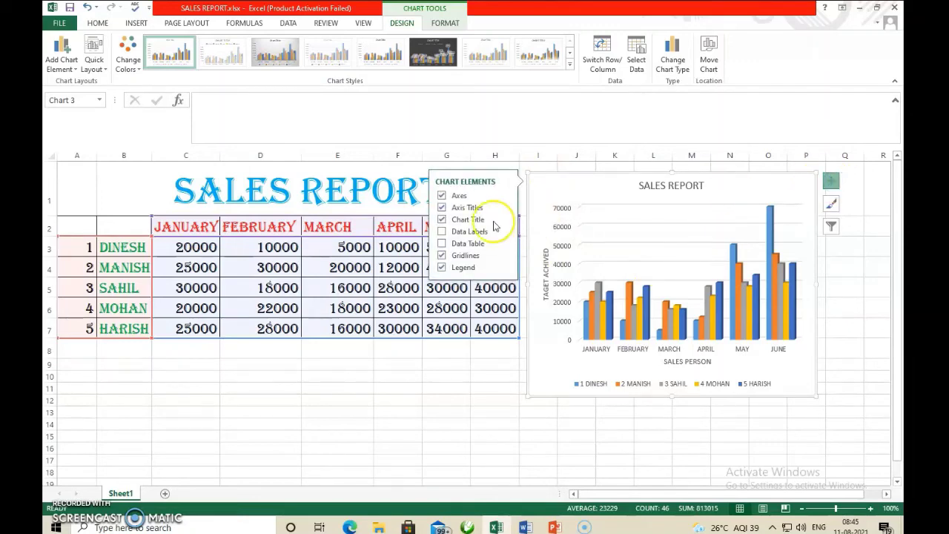
left_click(457, 235)
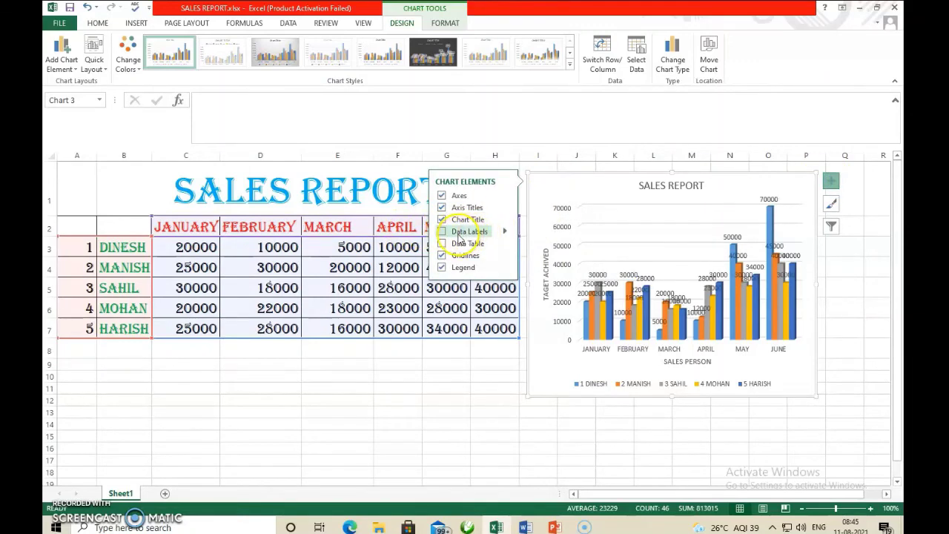
left_click(441, 232)
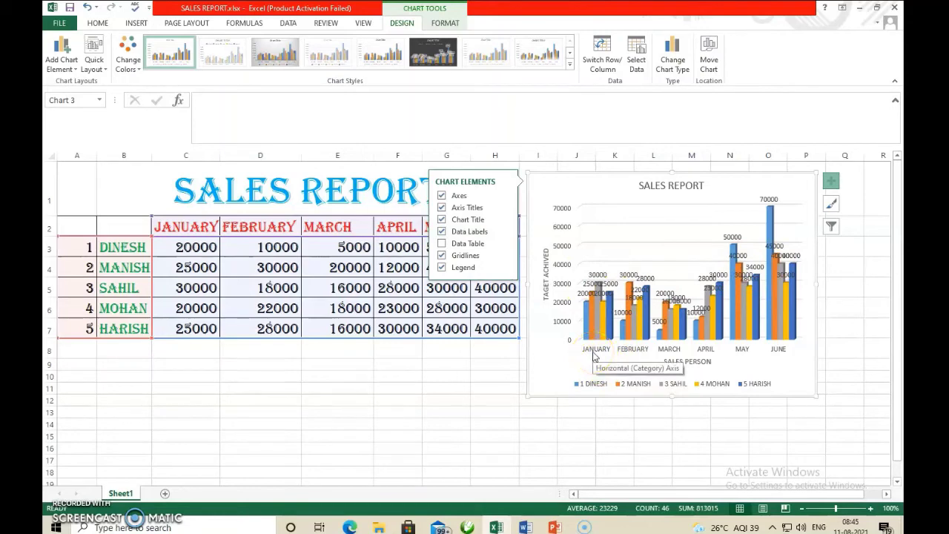
Step: Remove the chart's legend and add it again so it sits beside the columns instead of below them
left_click(597, 387)
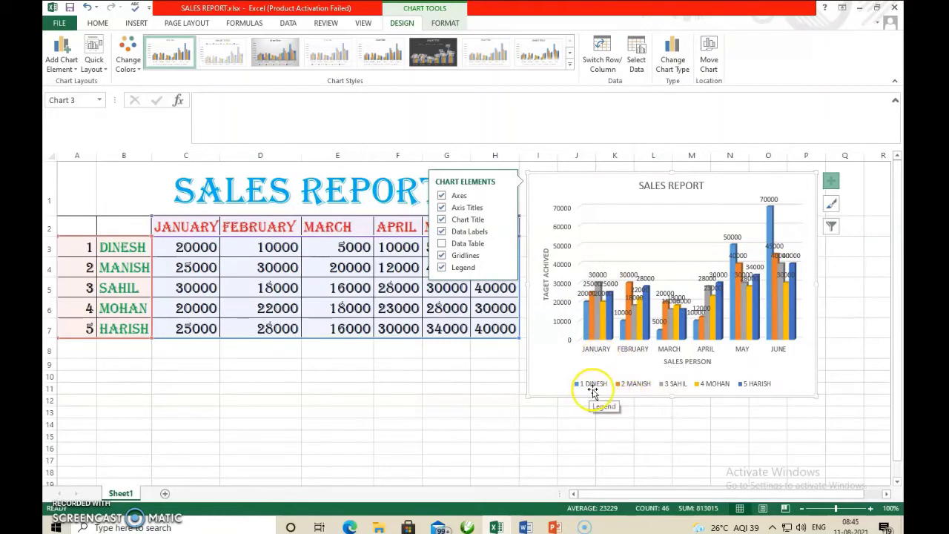
left_click(442, 268)
left_click(442, 267)
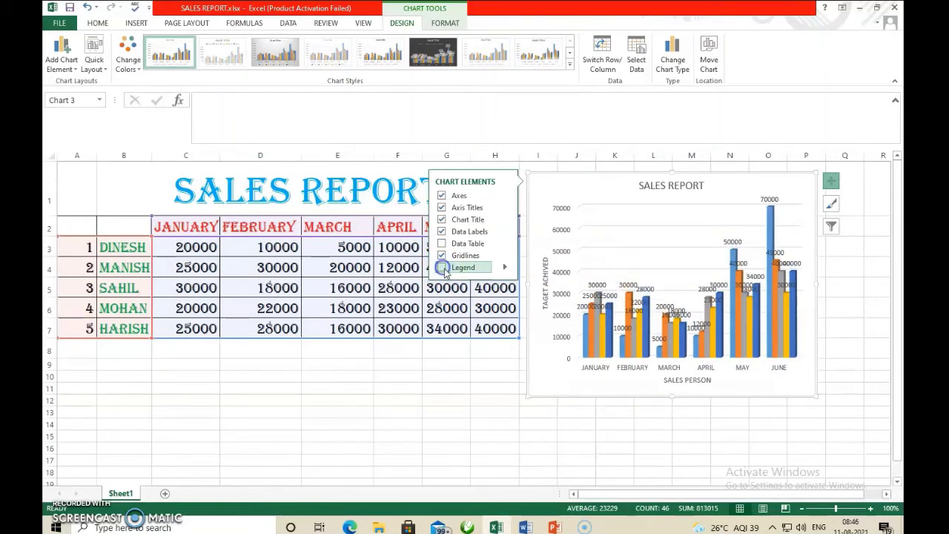
left_click(605, 341)
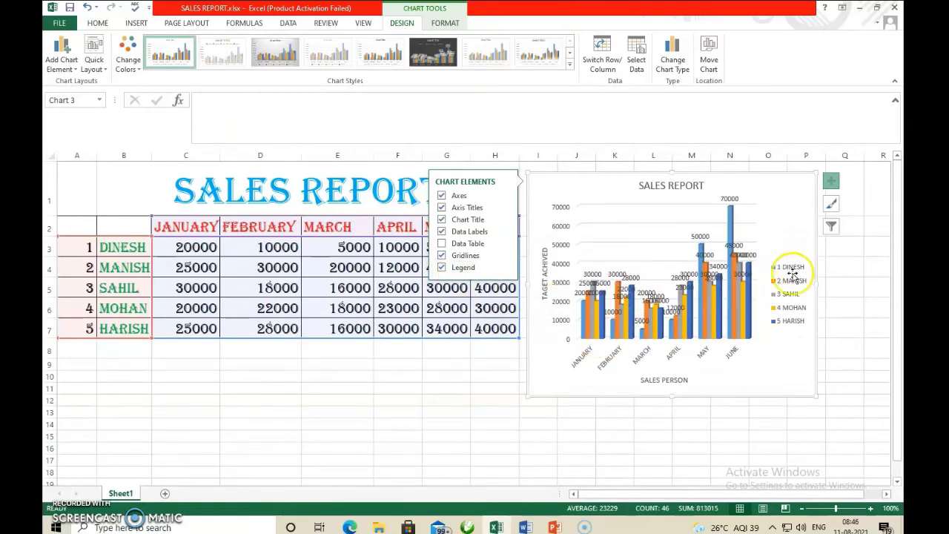
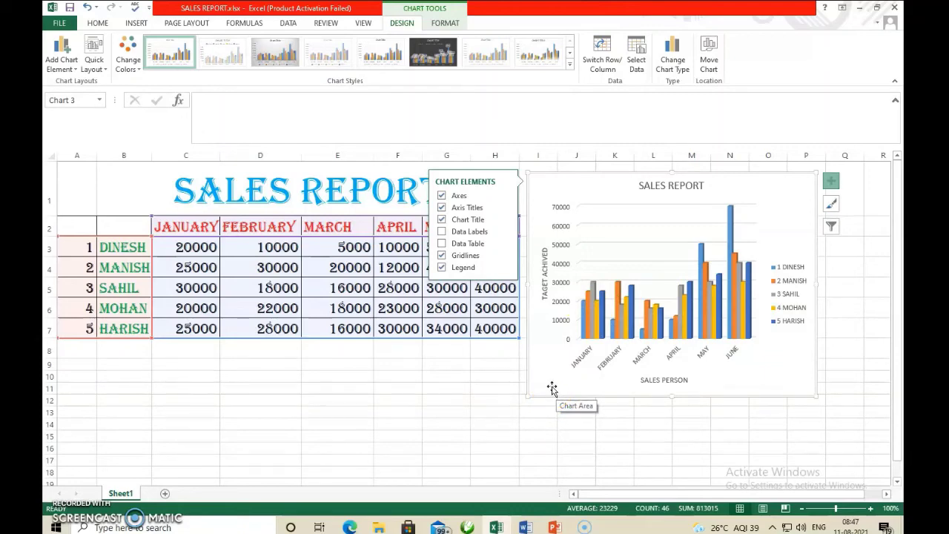
Step: Inspect the January and February columns to read each one's series and value against the legend
left_click(593, 276)
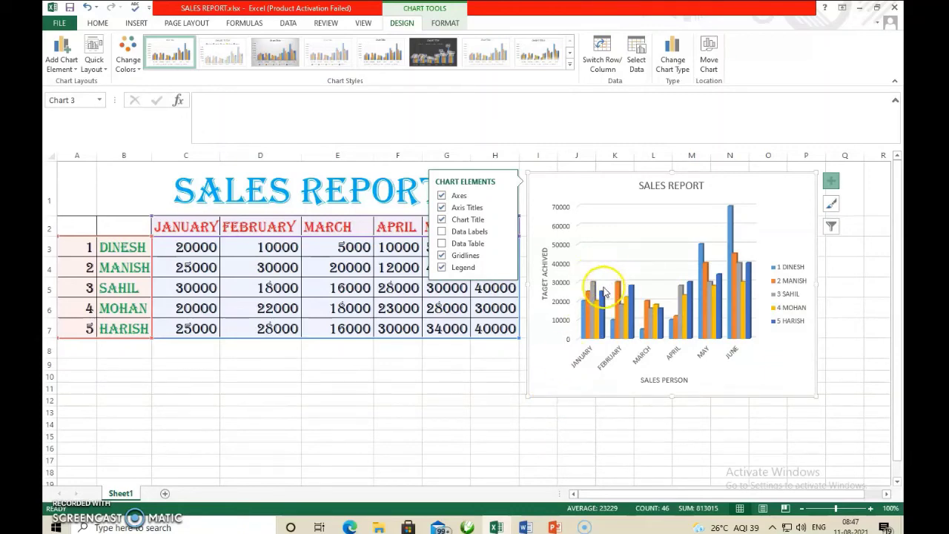
left_click(603, 299)
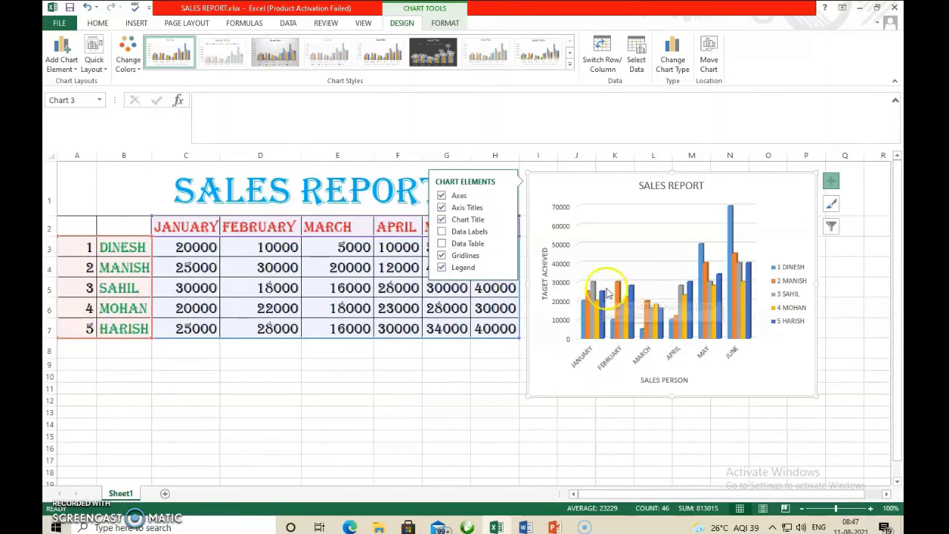
left_click(603, 308)
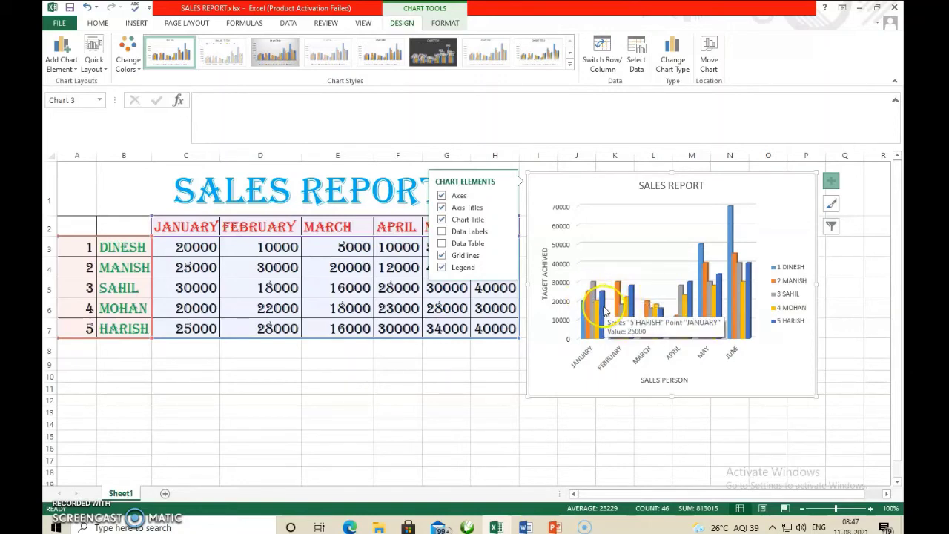
left_click(624, 330)
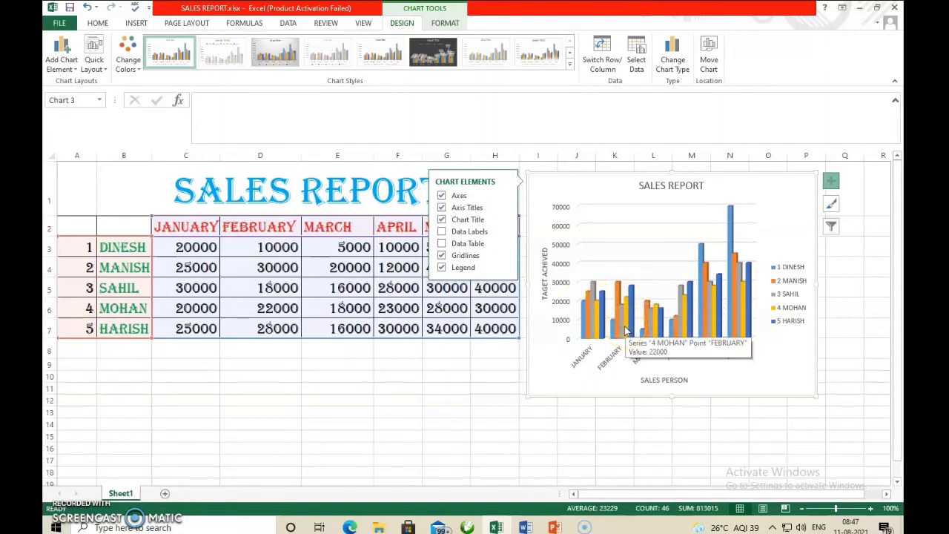
mouse_move(622, 331)
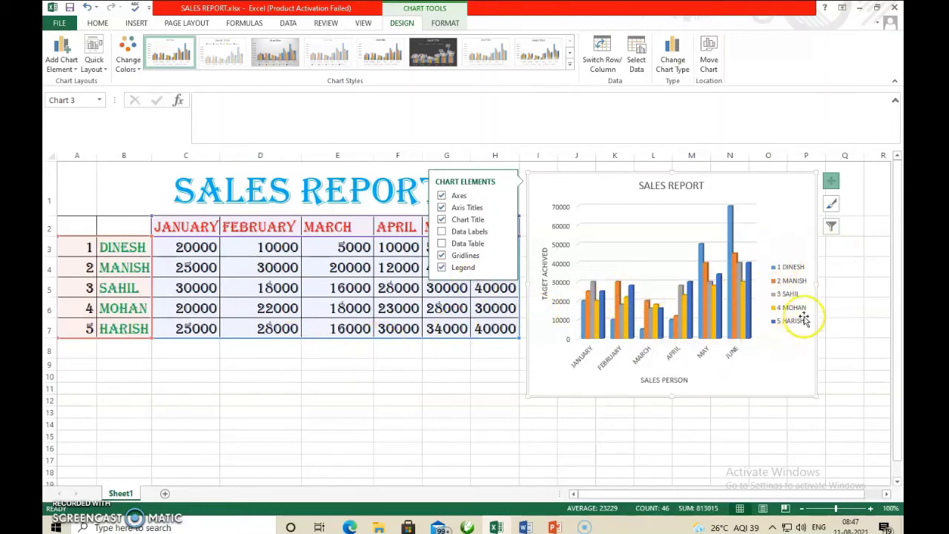
Step: Hide the chart's legend and show it again to compare the columns with and without it
left_click(442, 267)
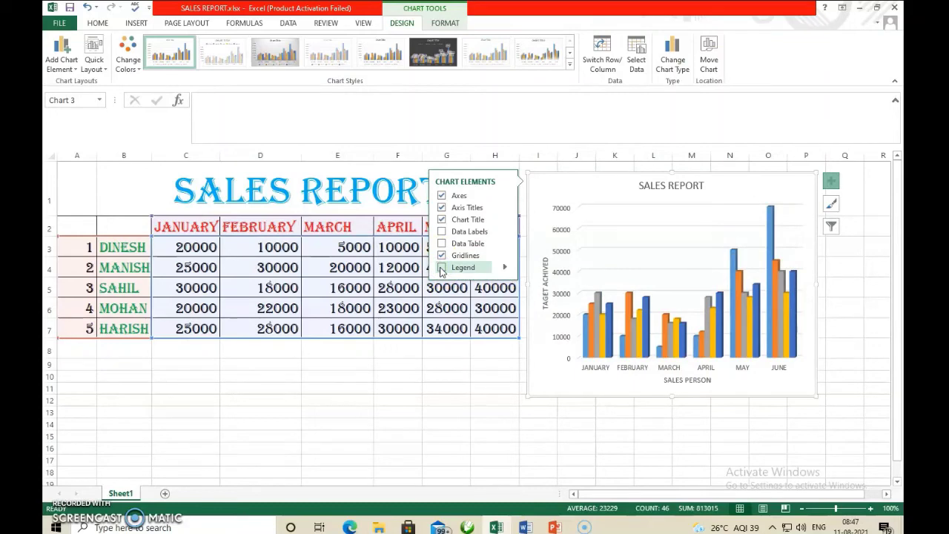
left_click(442, 268)
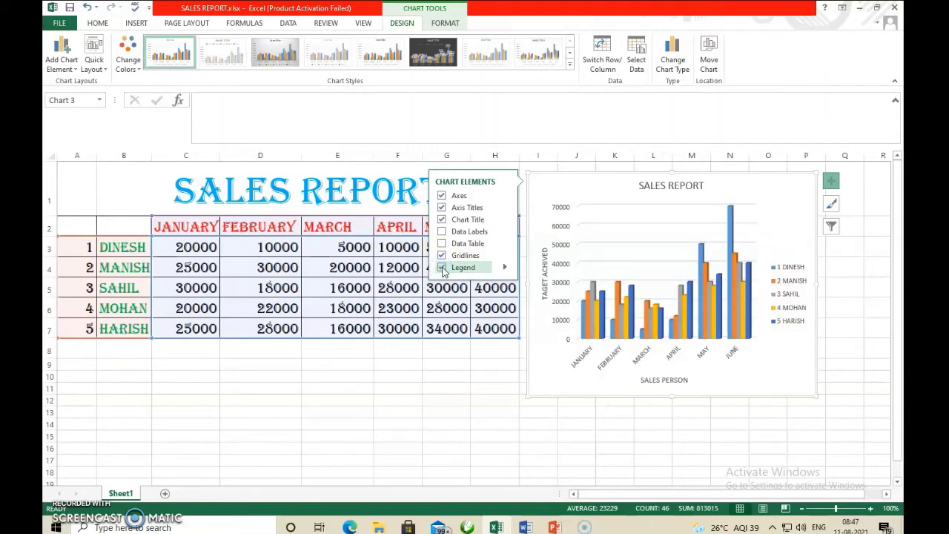
left_click(614, 265)
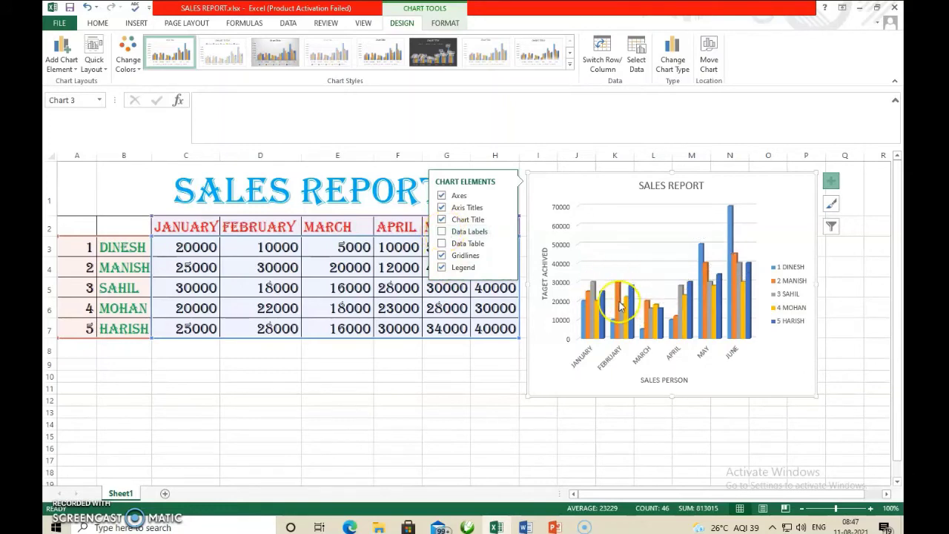
mouse_move(604, 295)
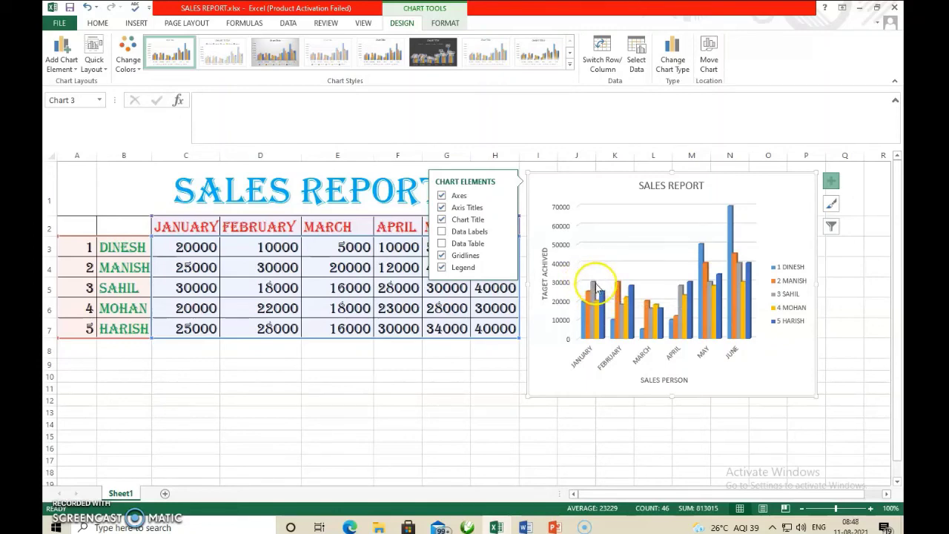
Step: Show data labels on the columns and try out a data table below the chart before removing the table
left_click(442, 231)
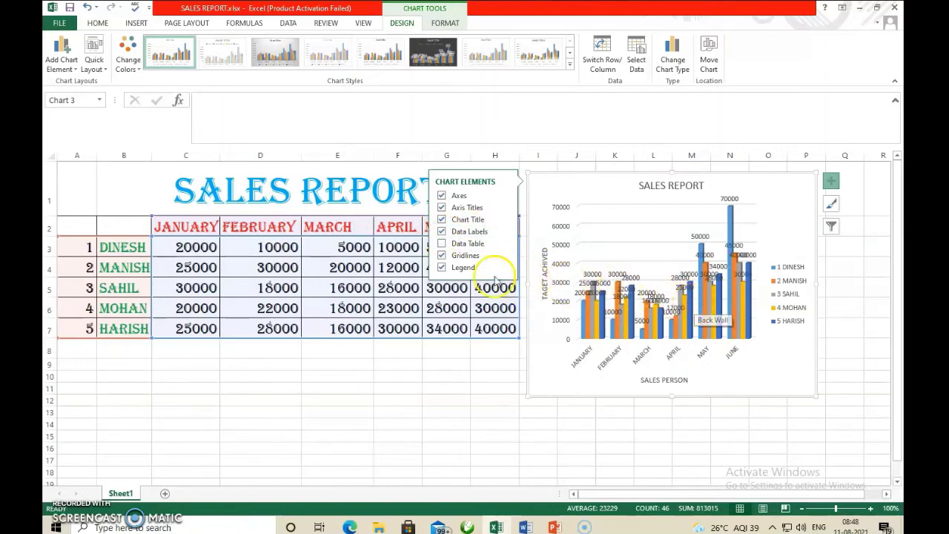
left_click(442, 245)
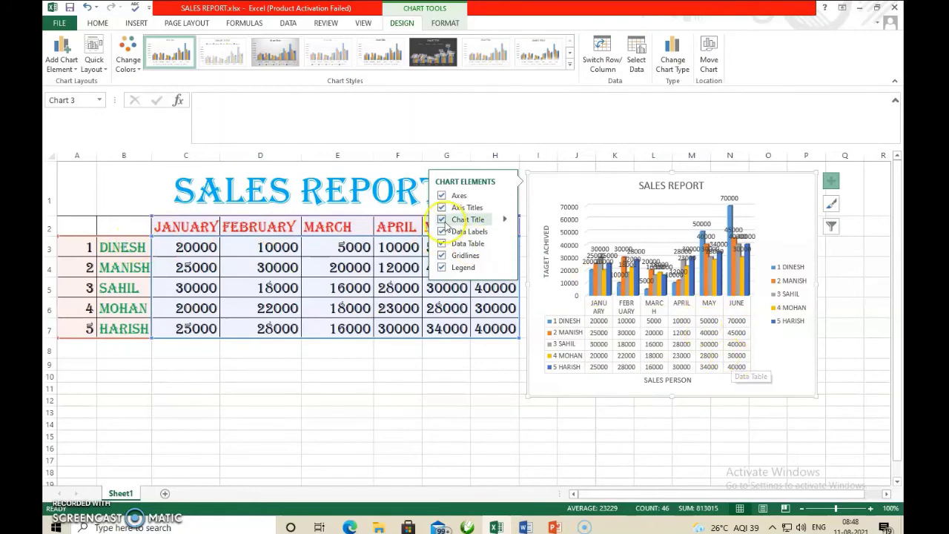
left_click(441, 243)
Step: Remove the data labels and chart title, toggle the gridlines off and on, and deselect the chart
left_click(443, 256)
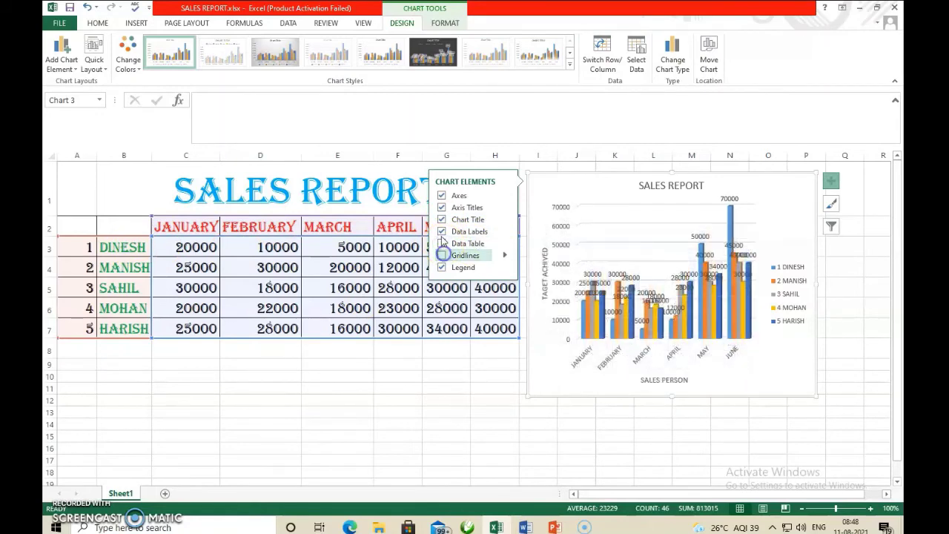
left_click(440, 231)
left_click(439, 220)
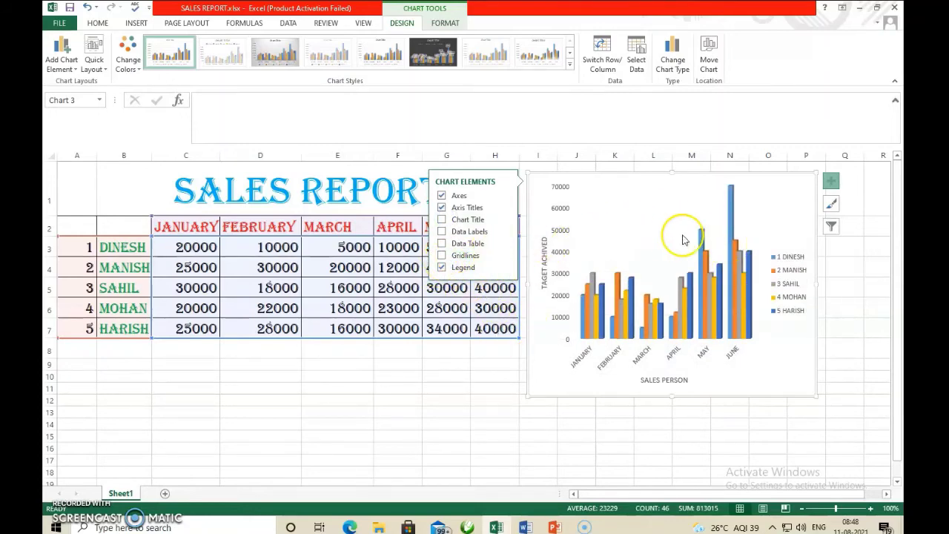
left_click(443, 256)
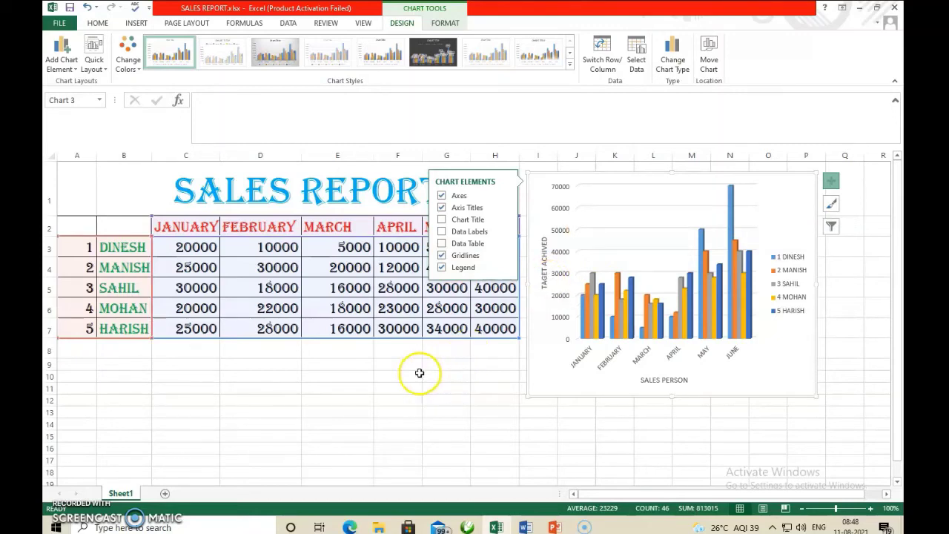
left_click(395, 388)
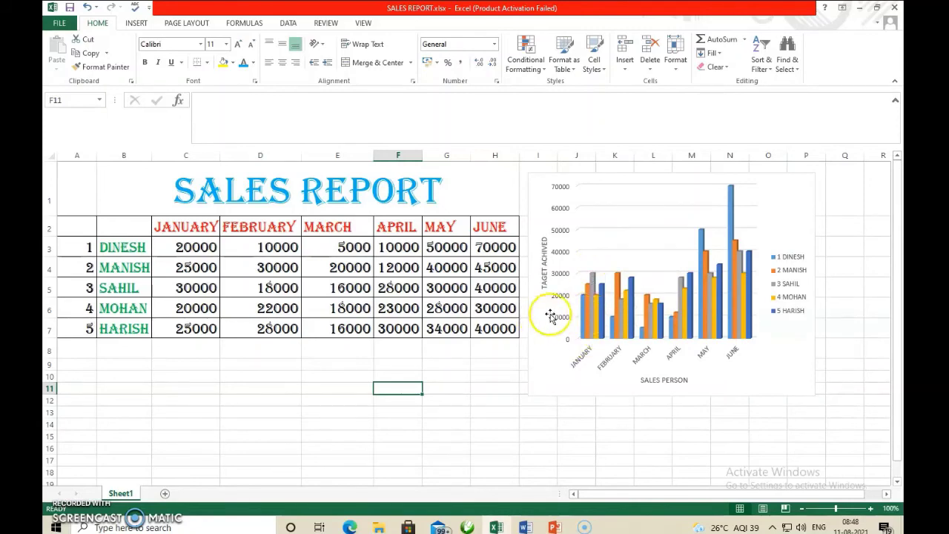
Step: Limit the chart's data range to the January and February columns and widen the chart slightly
left_click(628, 217)
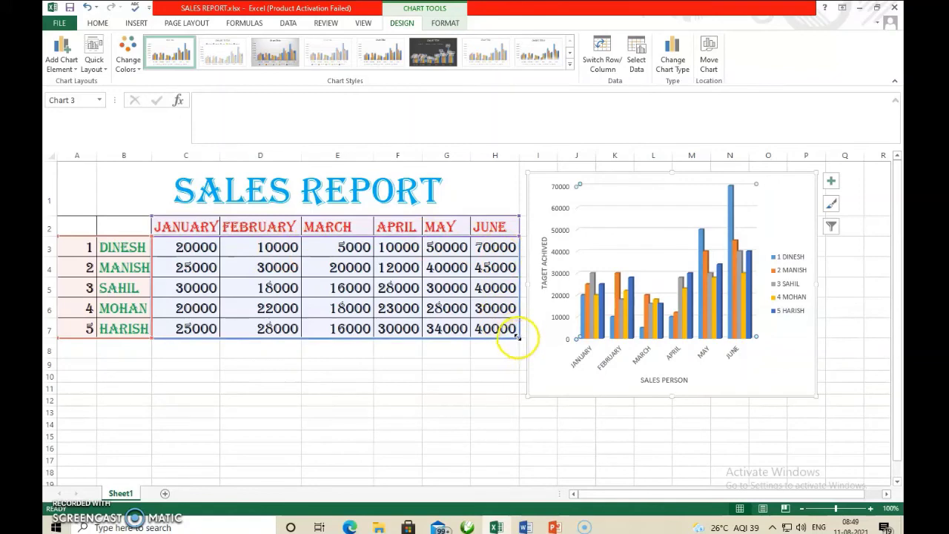
left_click_drag(519, 334, 322, 337)
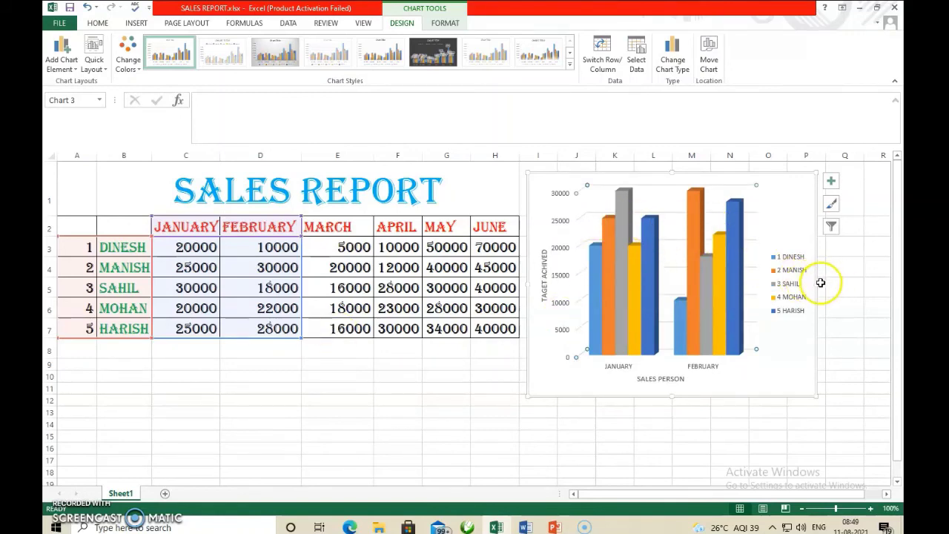
left_click_drag(815, 284, 842, 283)
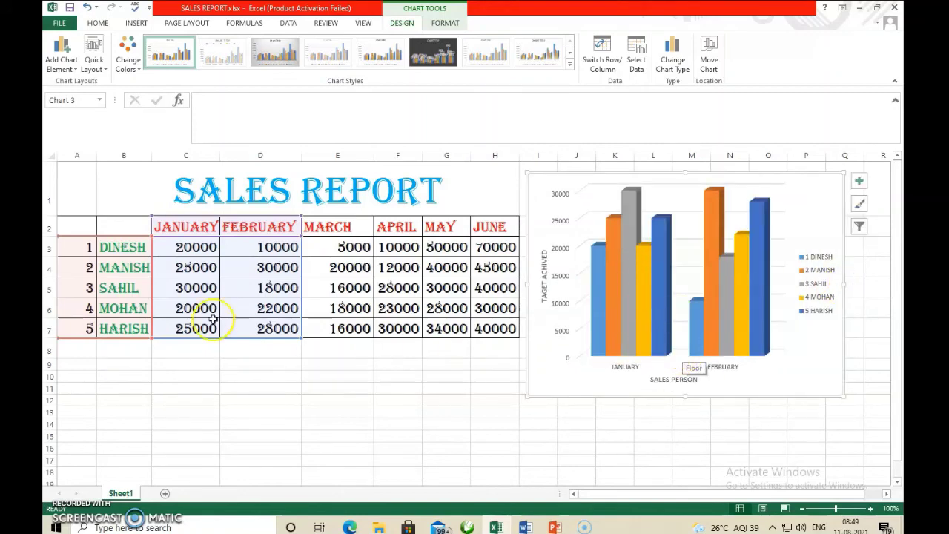
mouse_move(642, 312)
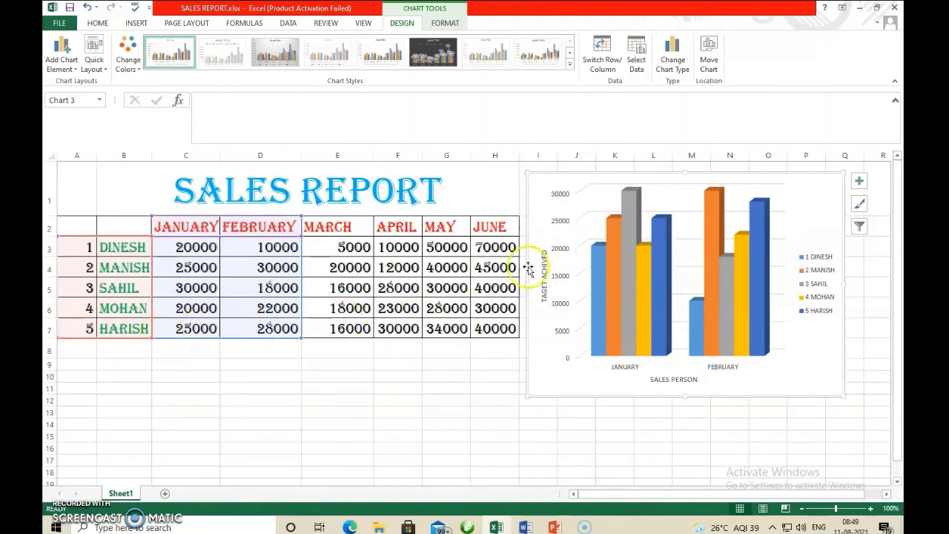
Step: Shrink the chart's data range to the January column only
left_click(583, 212)
left_click(538, 297)
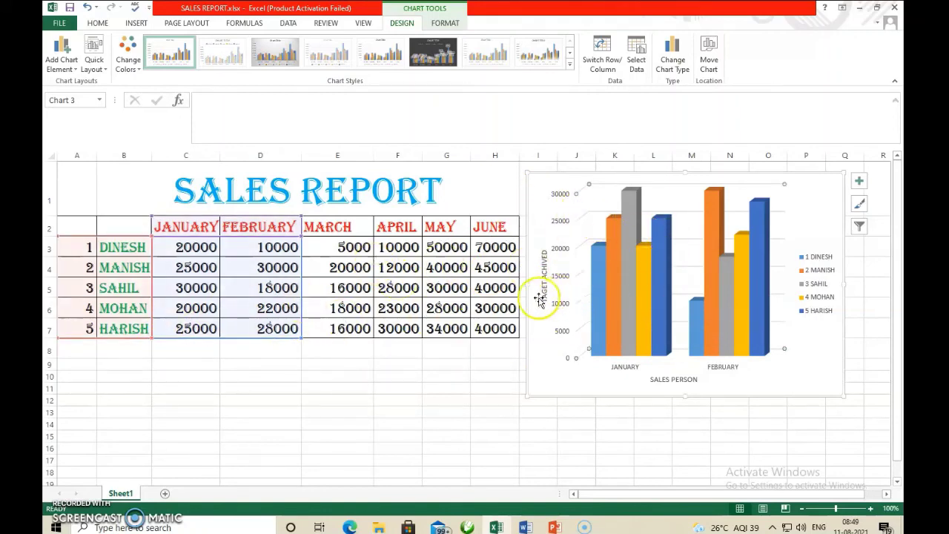
left_click_drag(305, 337, 229, 331)
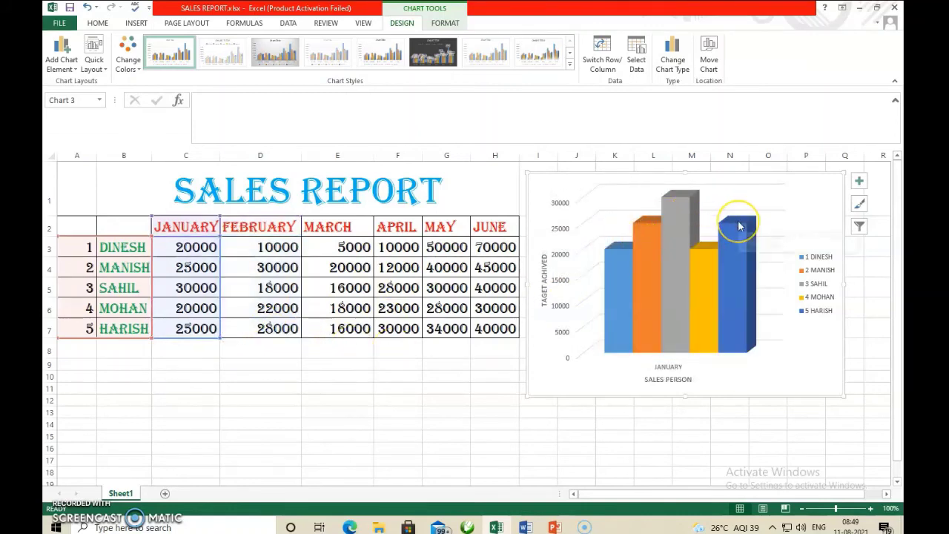
mouse_move(738, 226)
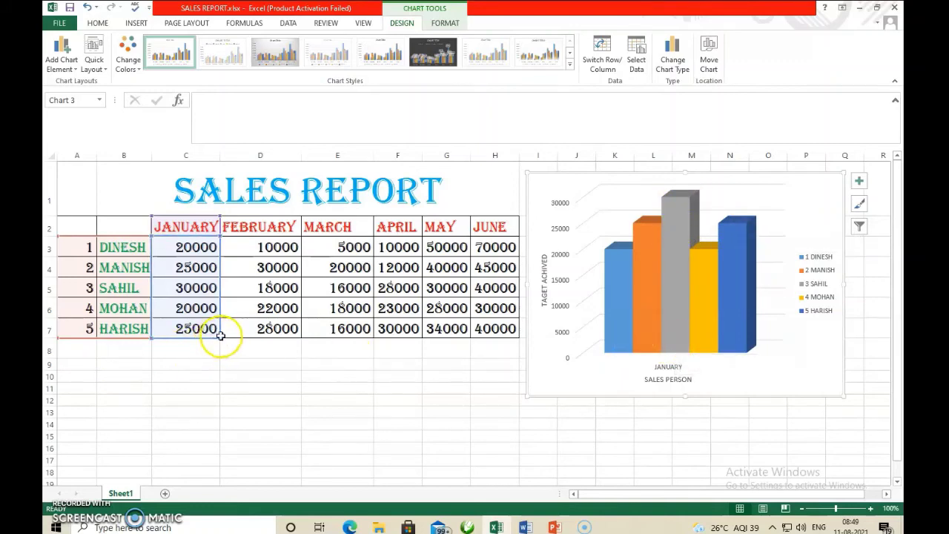
Step: Extend the chart's data range to cover January through June and reduce its rows to the first salesperson only
left_click_drag(220, 339, 509, 332)
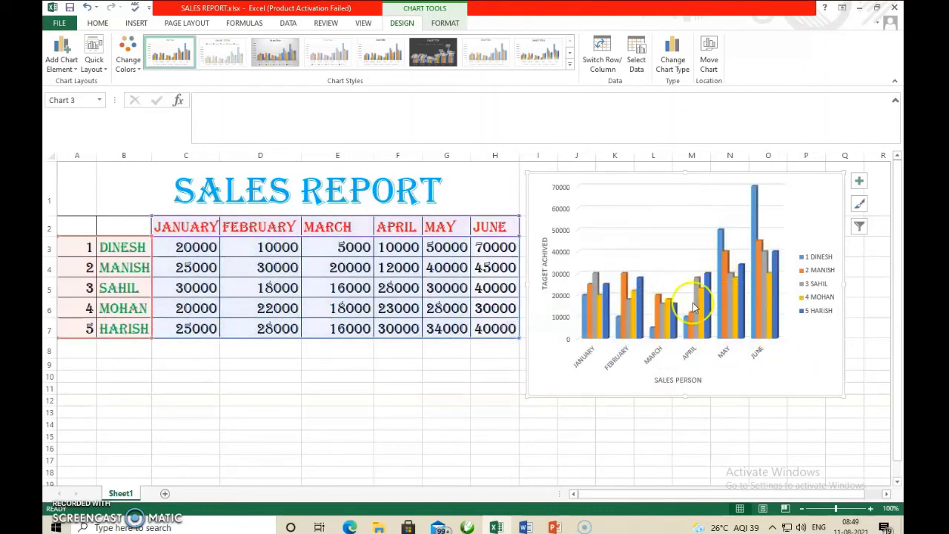
mouse_move(664, 310)
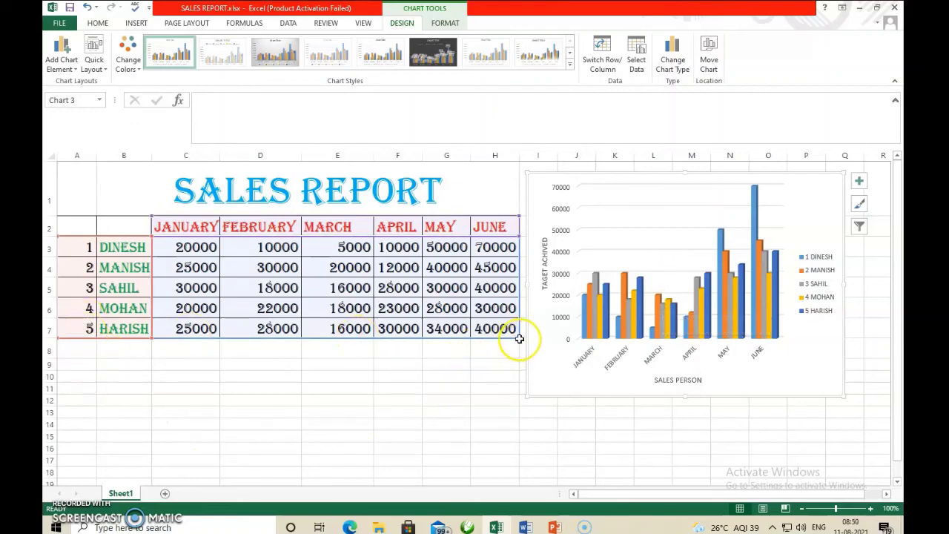
left_click_drag(519, 337, 517, 247)
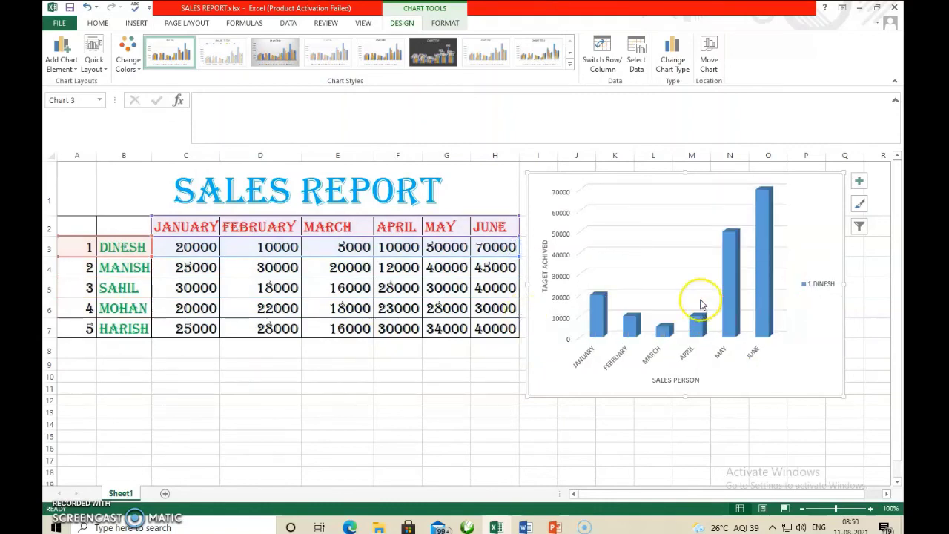